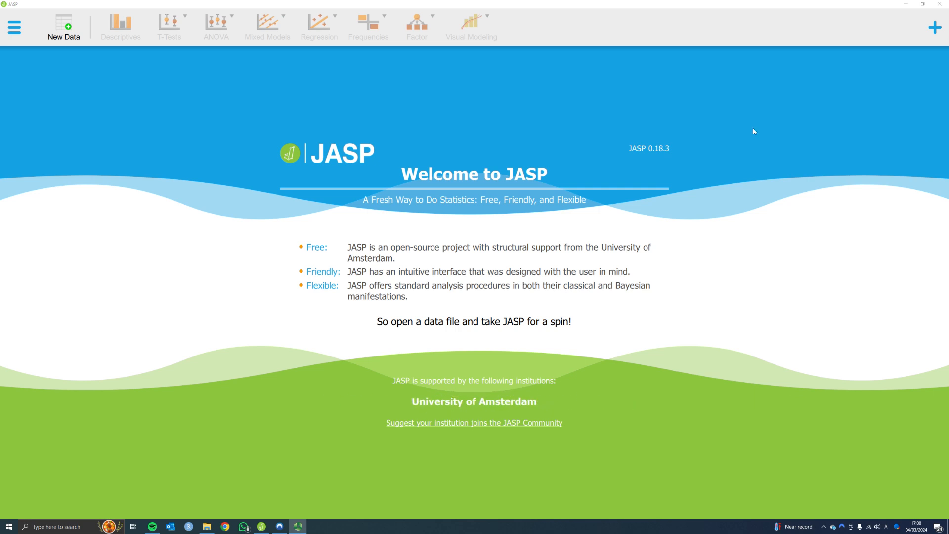
Step: Open the 'One sample t-test' dataset from the recent Data-for-handbook-upload folder
click(16, 30)
click(27, 60)
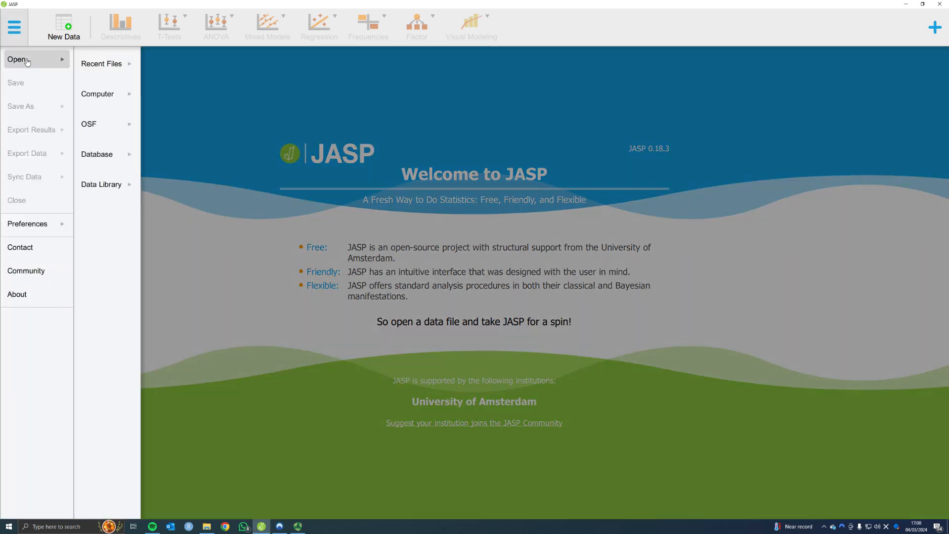
click(99, 94)
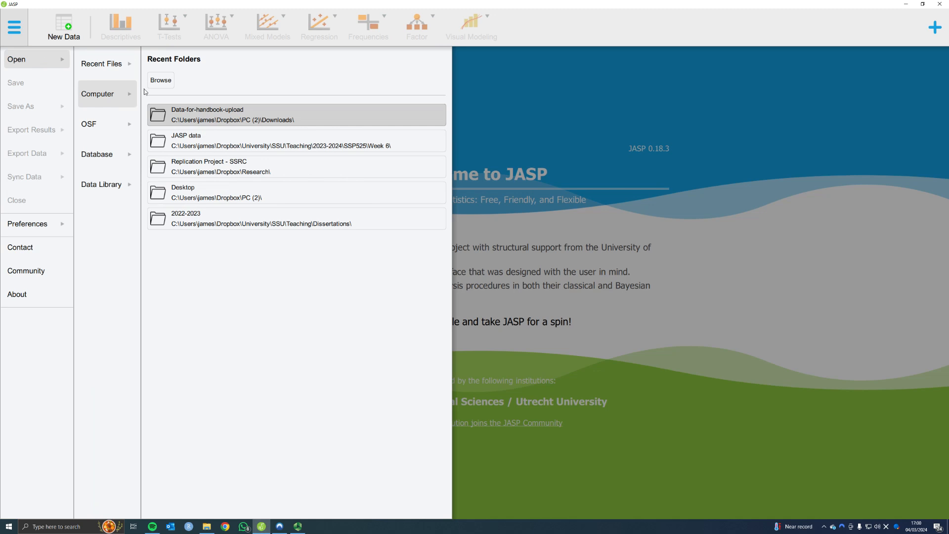
click(206, 114)
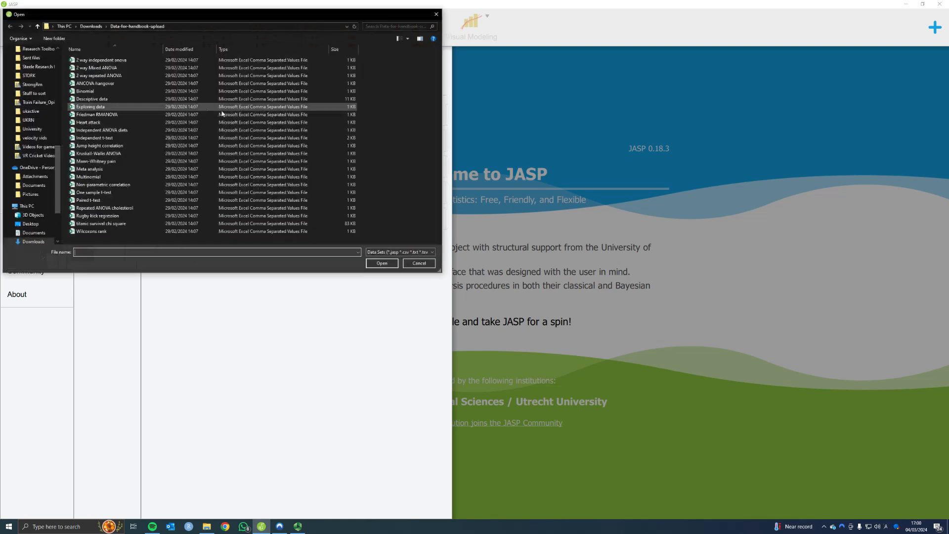
double_click(120, 192)
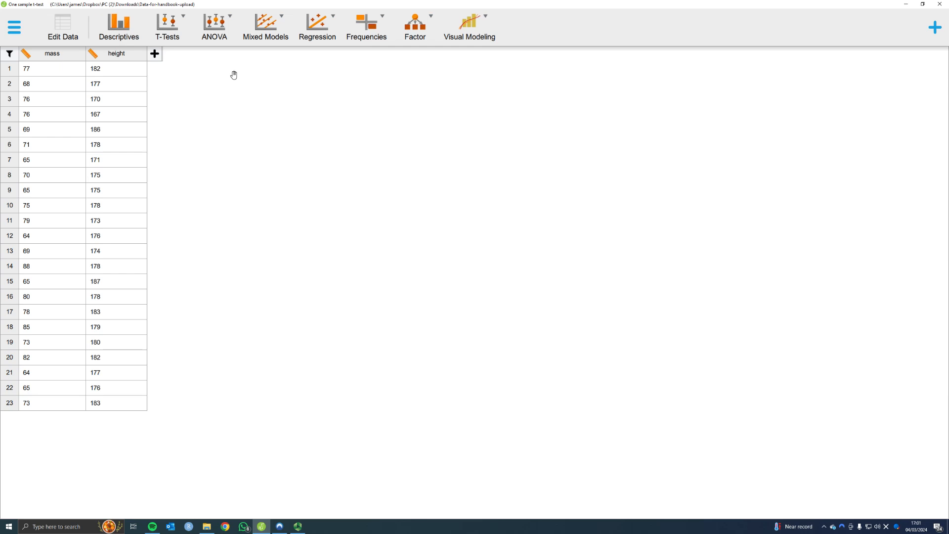
Step: Create a Linear Regression with mass as the dependent variable, giving intercept 72.913 and RMSE 7.025
click(323, 29)
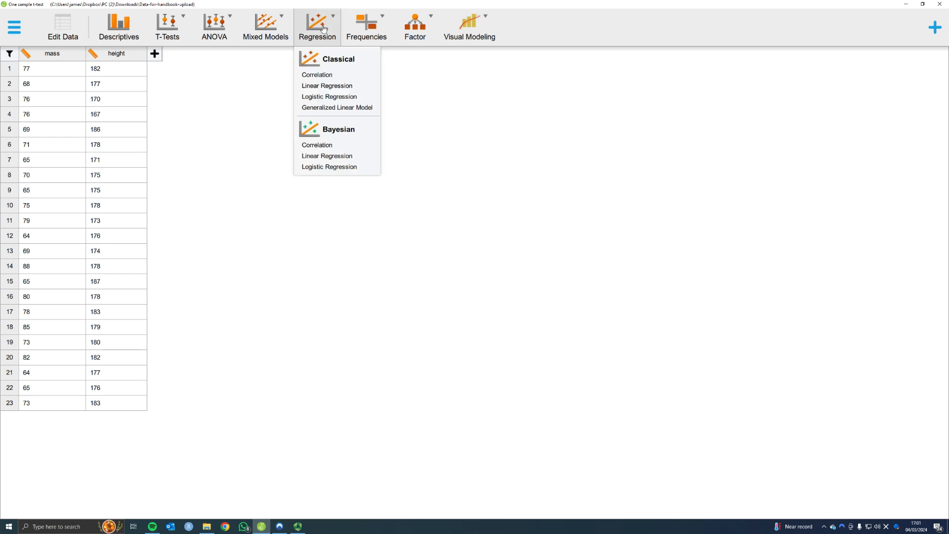
click(330, 88)
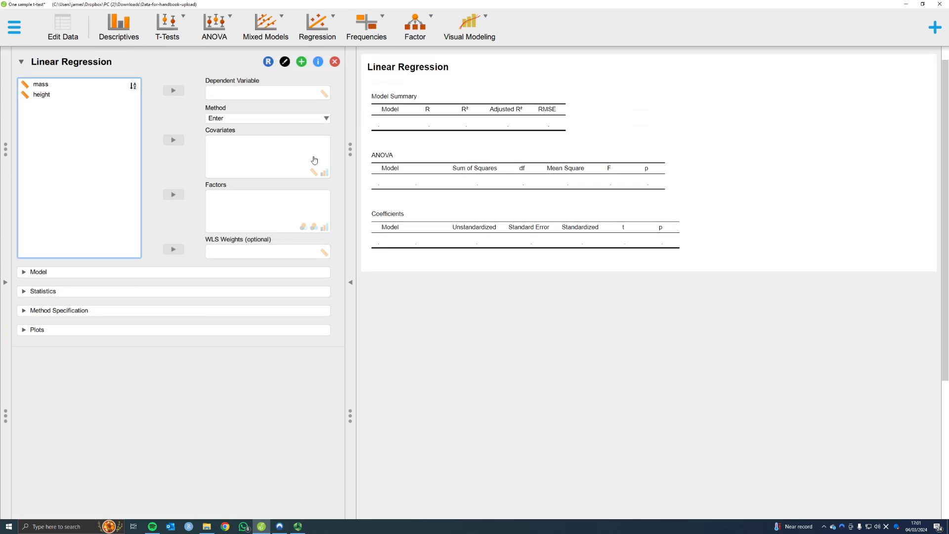
click(41, 88)
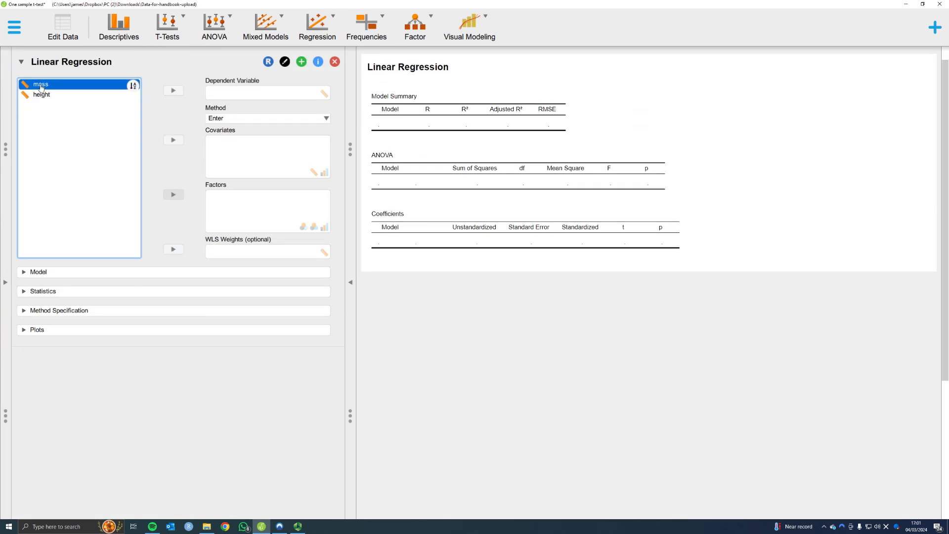
click(173, 91)
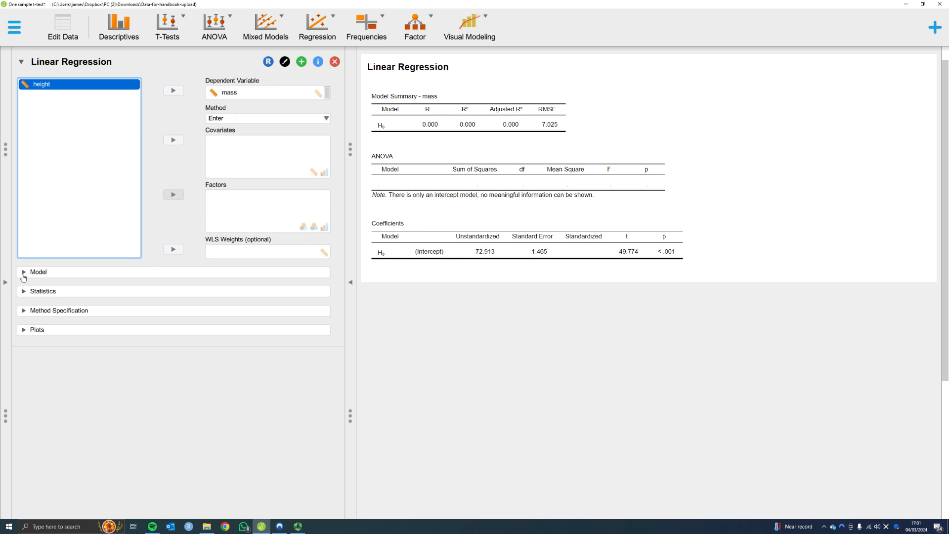
Step: Enable Descriptives in the regression Statistics options, showing mass N 23, mean 72.913, SD 7.025, SE 1.465
click(24, 292)
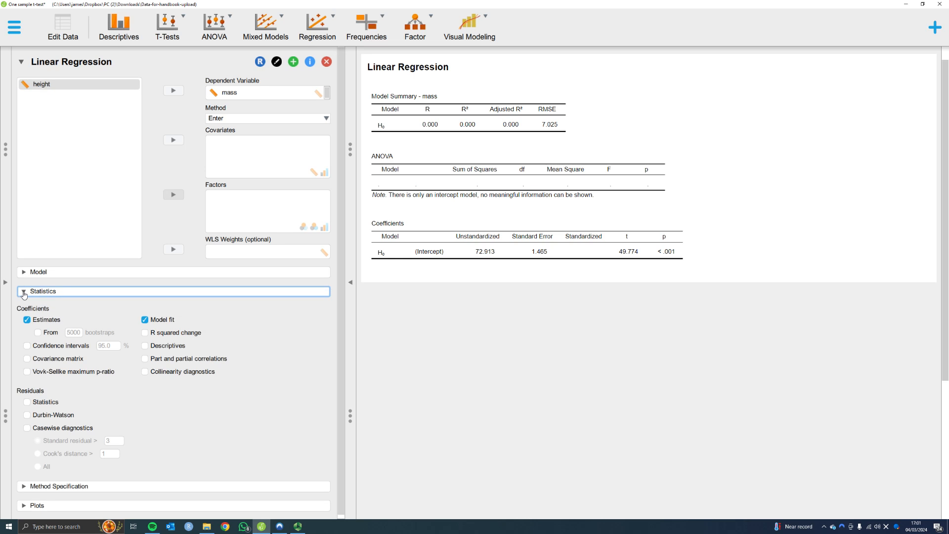
click(145, 347)
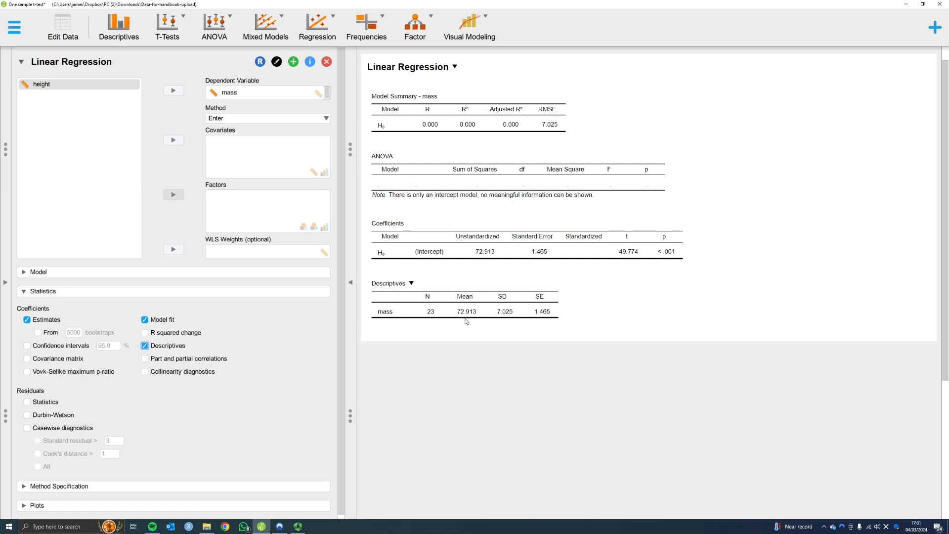
click(28, 294)
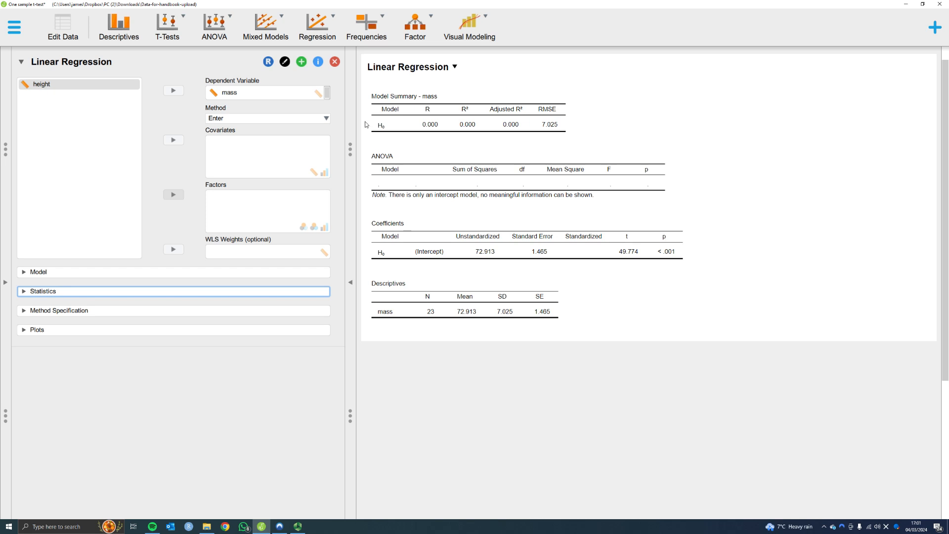
Step: Create a One Sample T-Test on mass, reporting t 49.774, df 22, p < .001
click(176, 23)
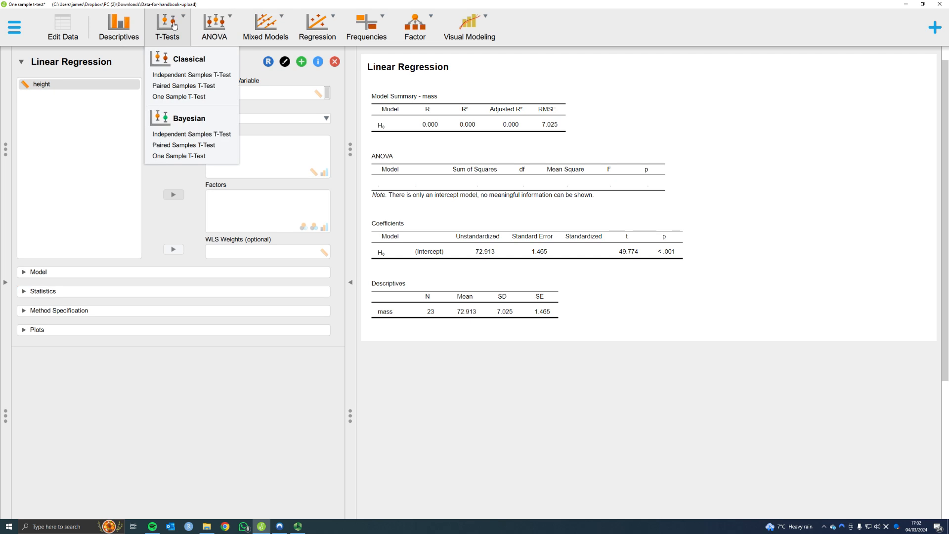
click(178, 98)
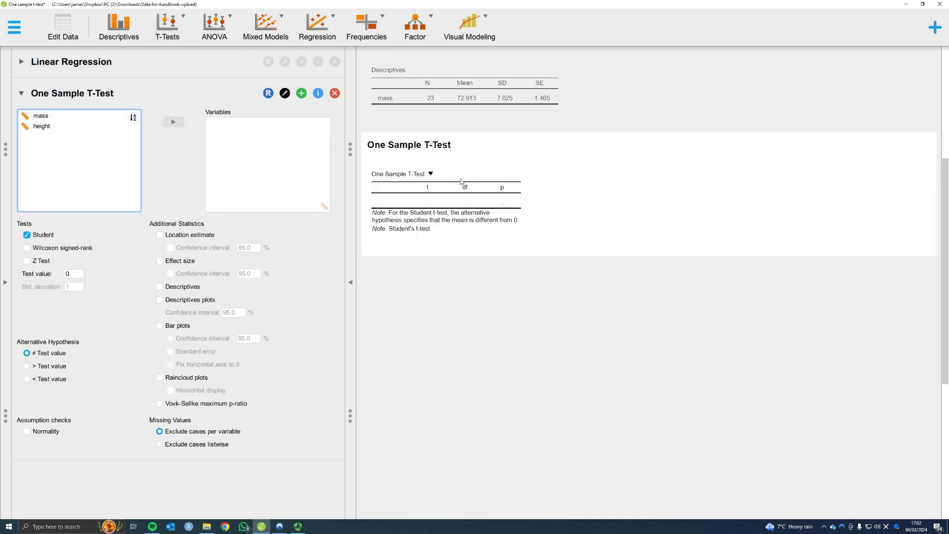
click(62, 118)
click(173, 123)
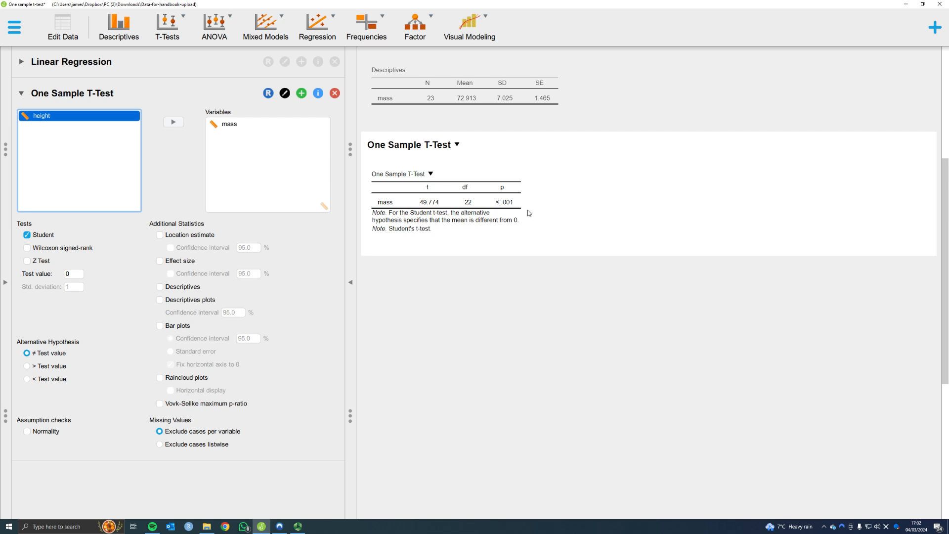
Step: Revisit the regression settings, then the t-test settings showing Student with test value 0
scroll(527, 212, up, 3)
scroll(528, 212, up, 2)
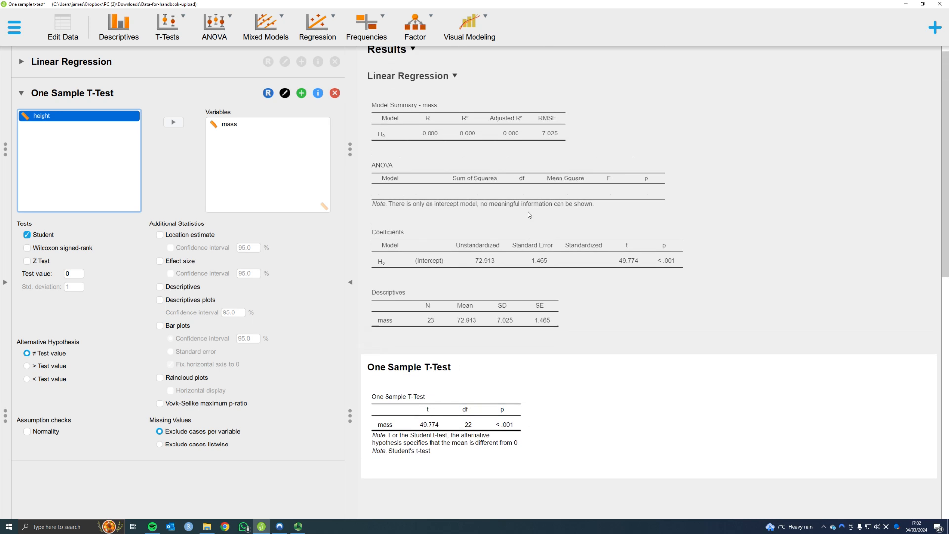
click(654, 305)
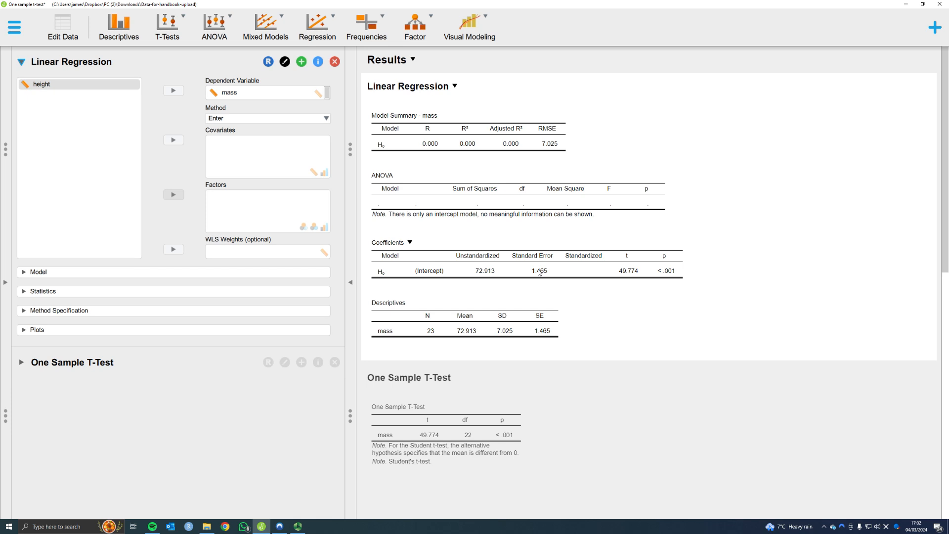
click(496, 393)
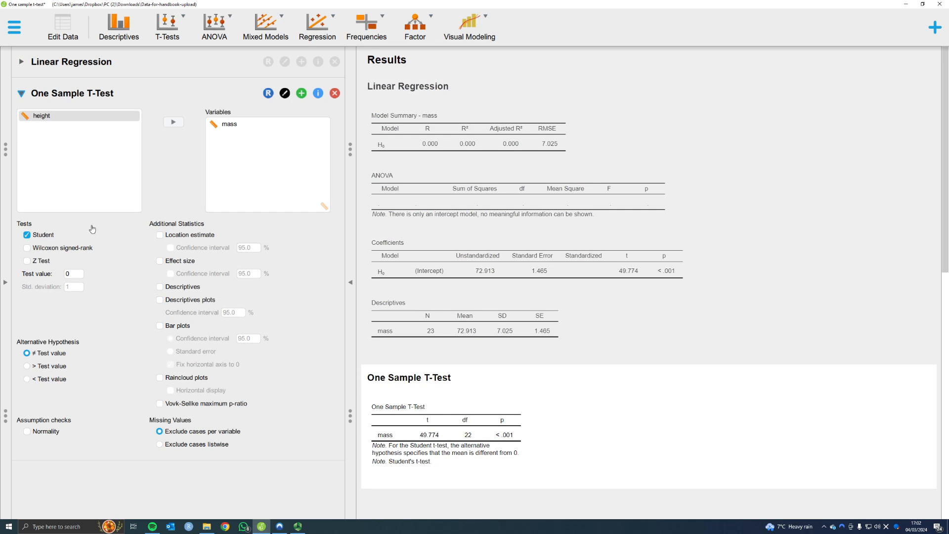
Step: Add t-test Descriptives for mass and review it: mean 72.913, SD 7.025, coefficient of variation 0.096
click(159, 288)
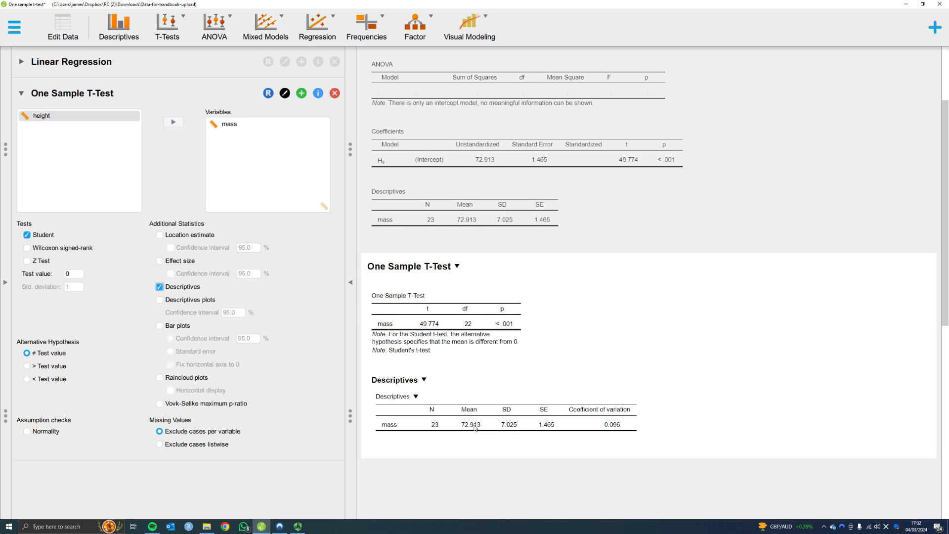
scroll(502, 330, up, 2)
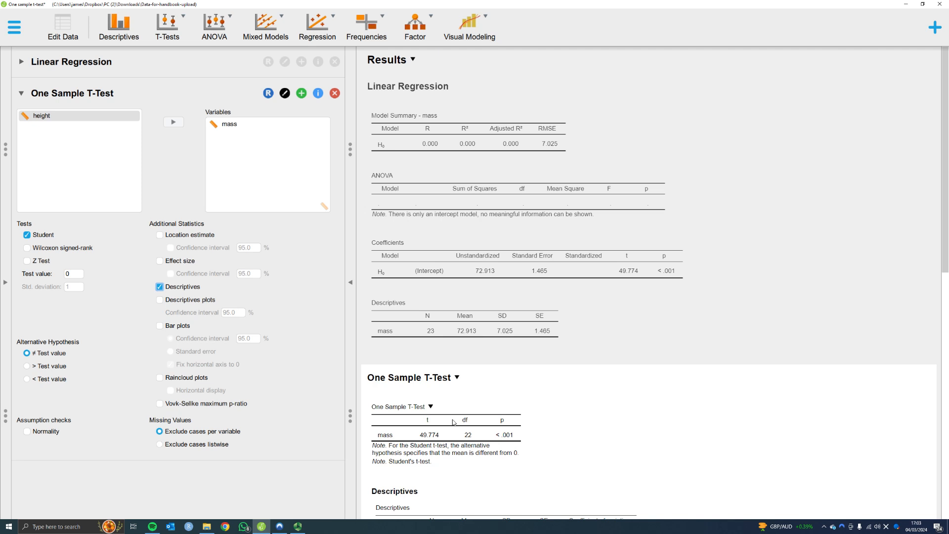
scroll(467, 416, down, 3)
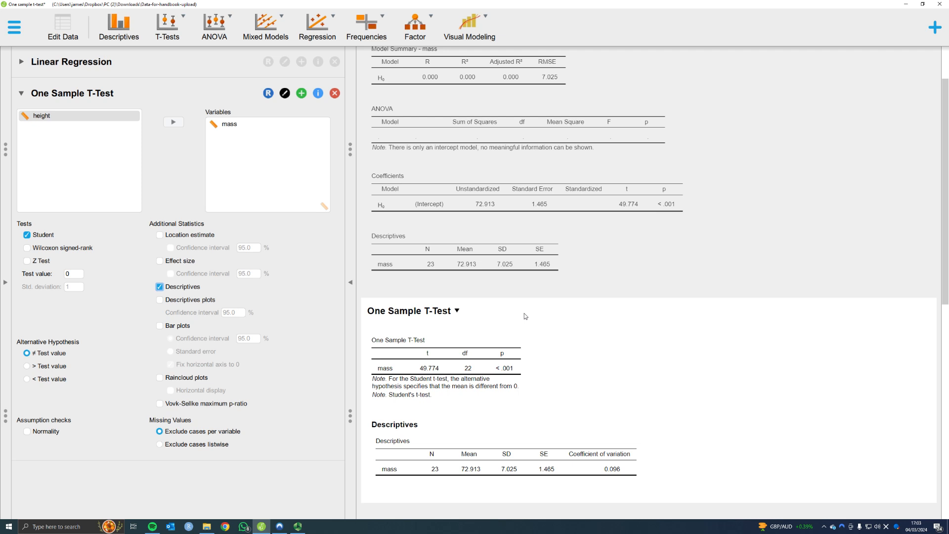
scroll(523, 315, down, 3)
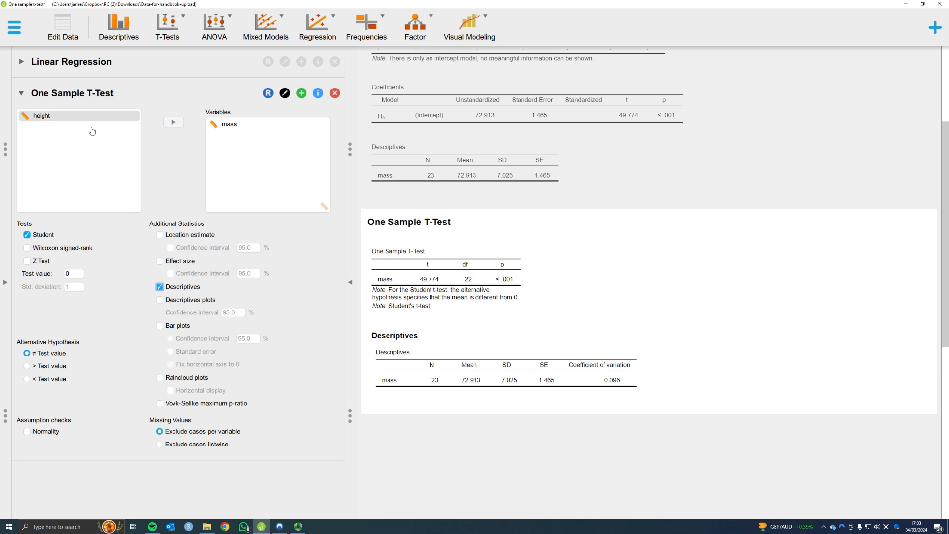
click(232, 130)
Step: Change the test value to 80 (t −4.838) and enable Location estimate, giving mean difference −7.087
click(77, 276)
text(80)
click(102, 256)
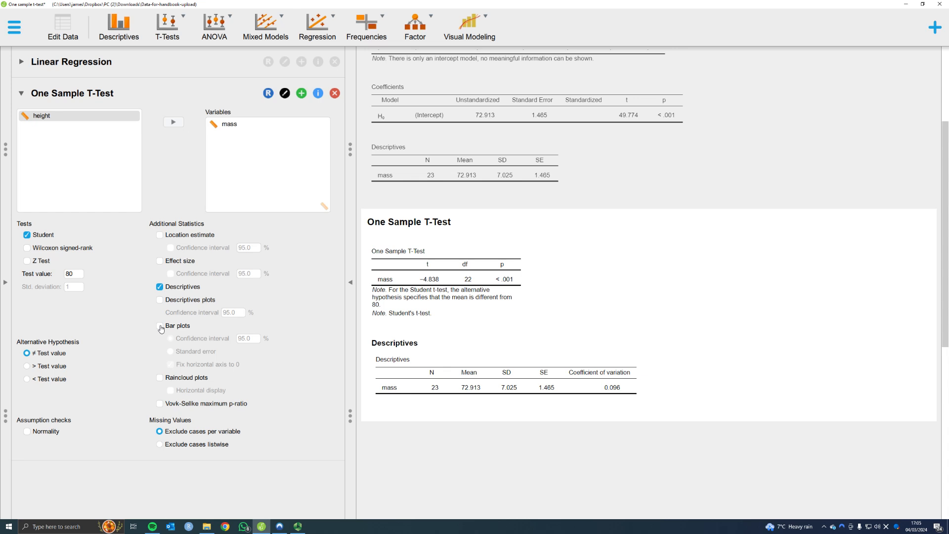
click(159, 235)
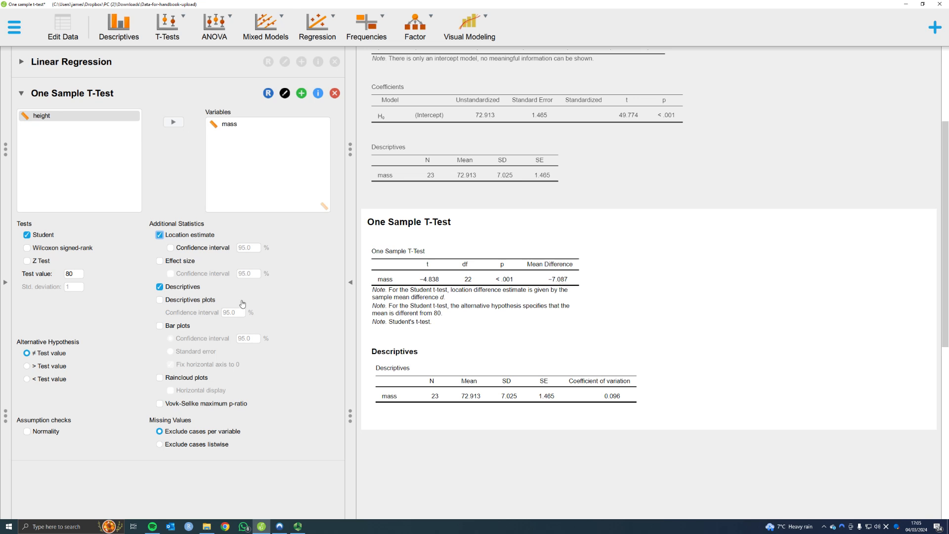
Step: Try then remove a descriptives plot, and add a raincloud plot of mass with the dashed 80 line
click(160, 300)
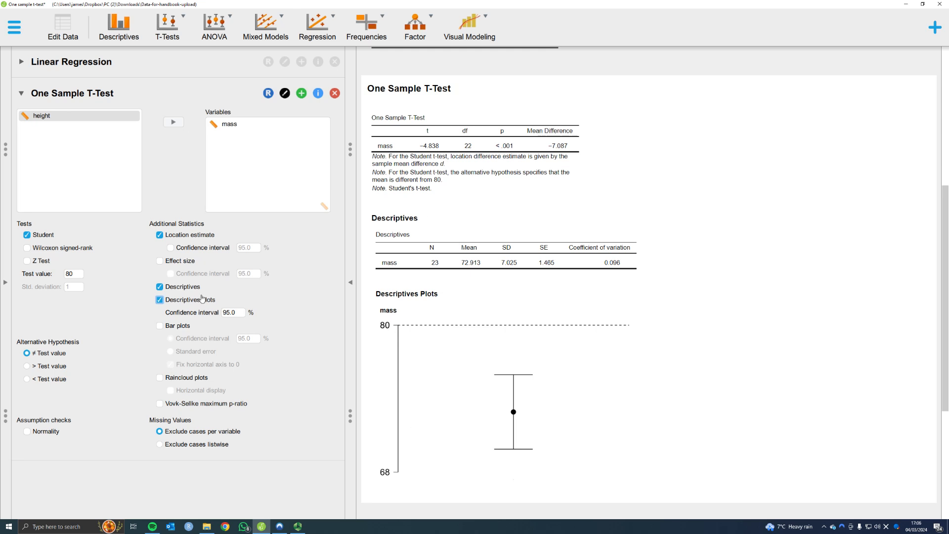
click(160, 301)
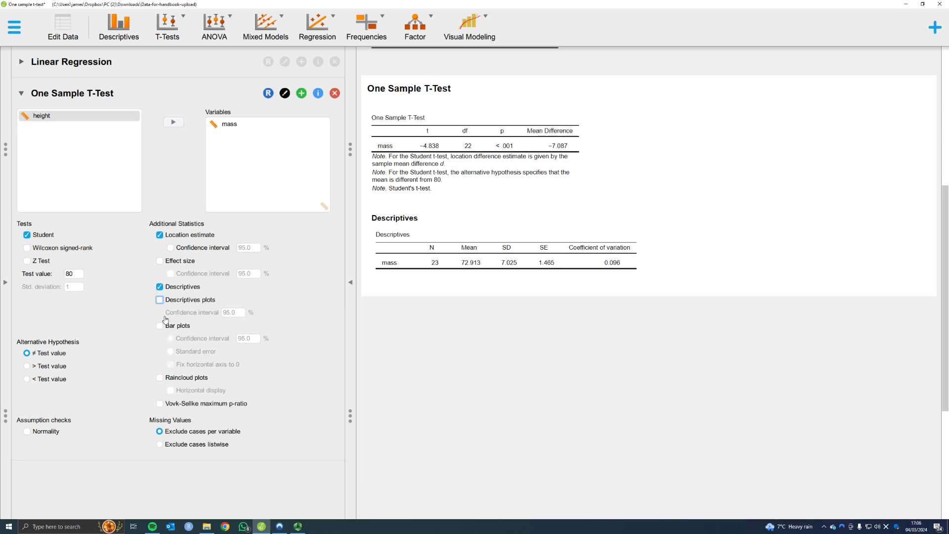
click(160, 378)
scroll(589, 265, down, 1)
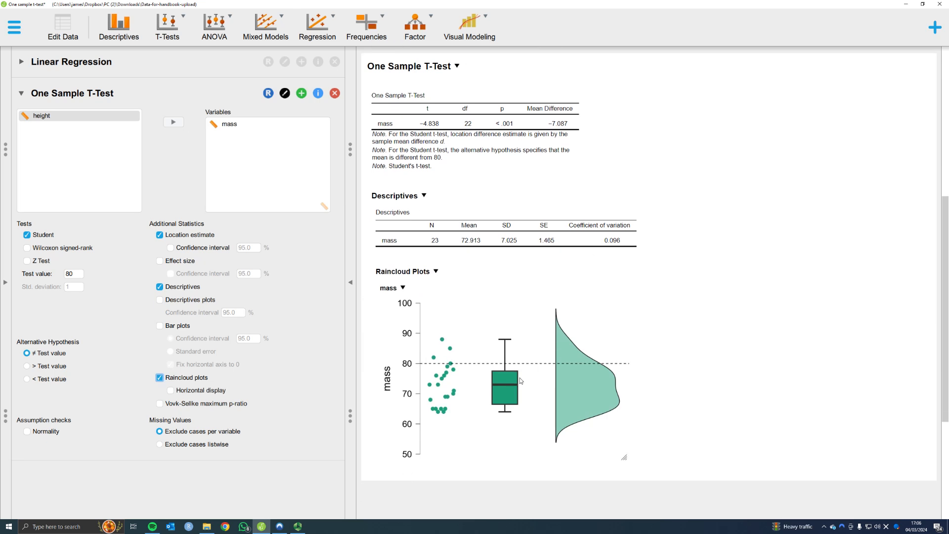
Step: Turn on Horizontal display for the mass raincloud plot
click(171, 391)
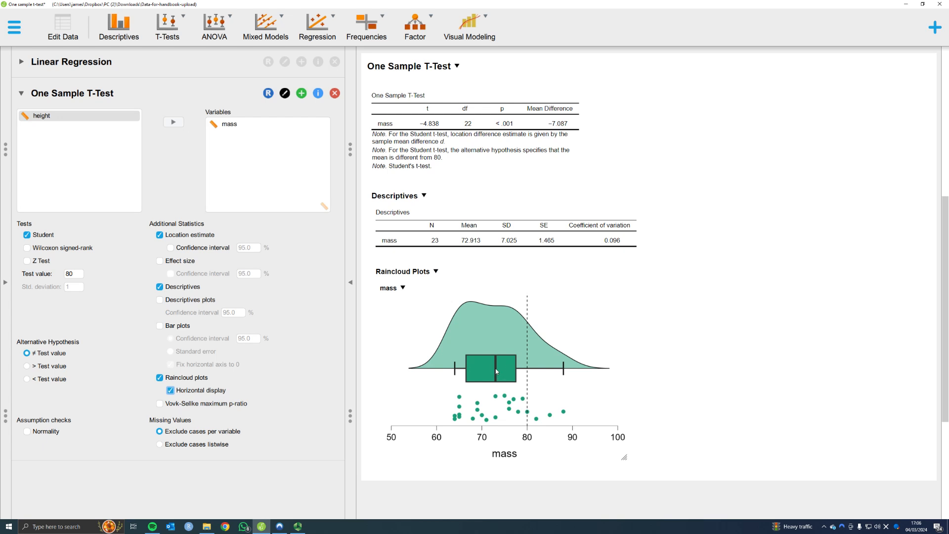
click(935, 27)
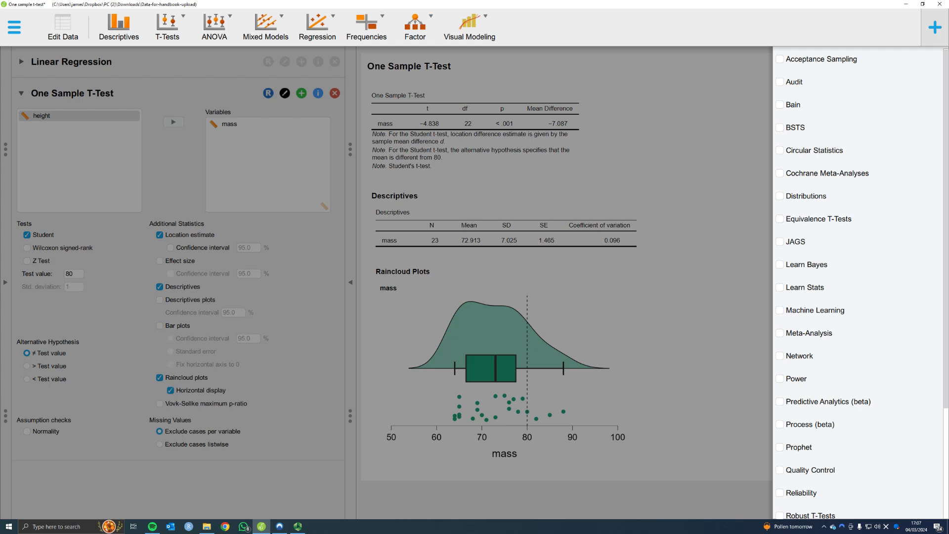
click(933, 31)
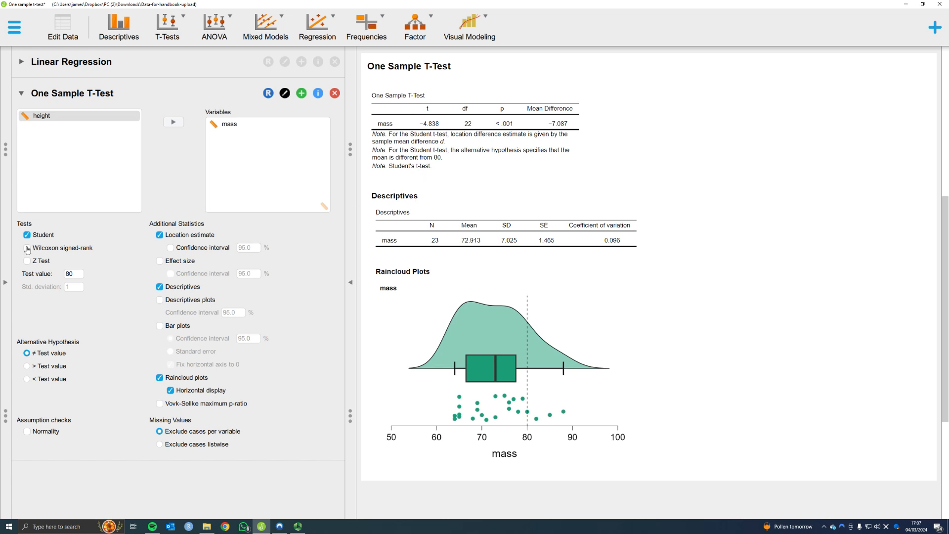
Step: Enable the Wilcoxon signed-rank test, adding statistic 21.000 and location difference −8.000 for mass
scroll(425, 156, up, 2)
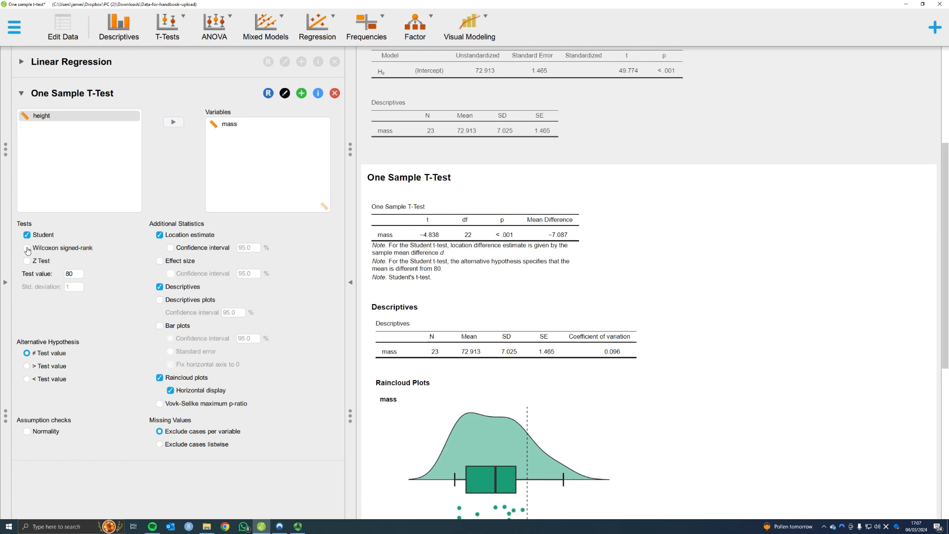
scroll(479, 150, up, 4)
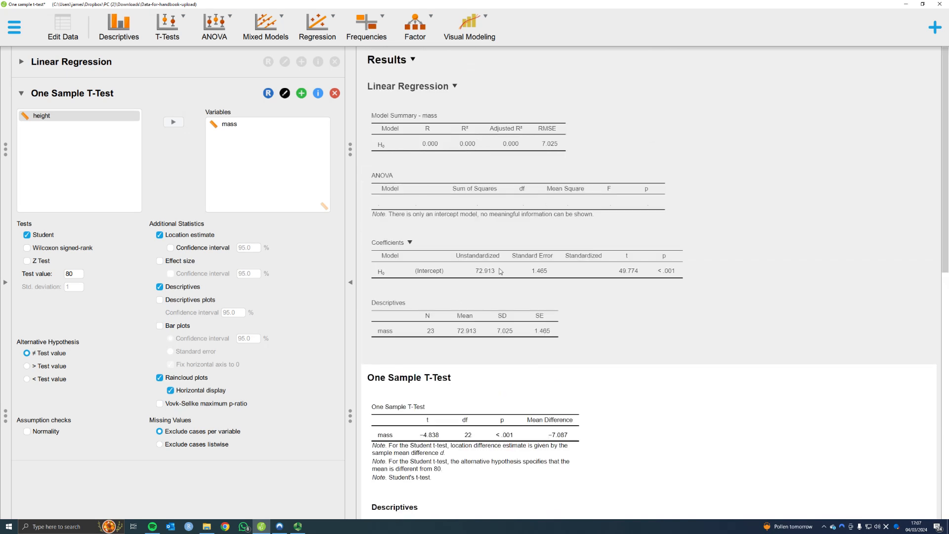
scroll(525, 257, down, 1)
scroll(527, 255, down, 4)
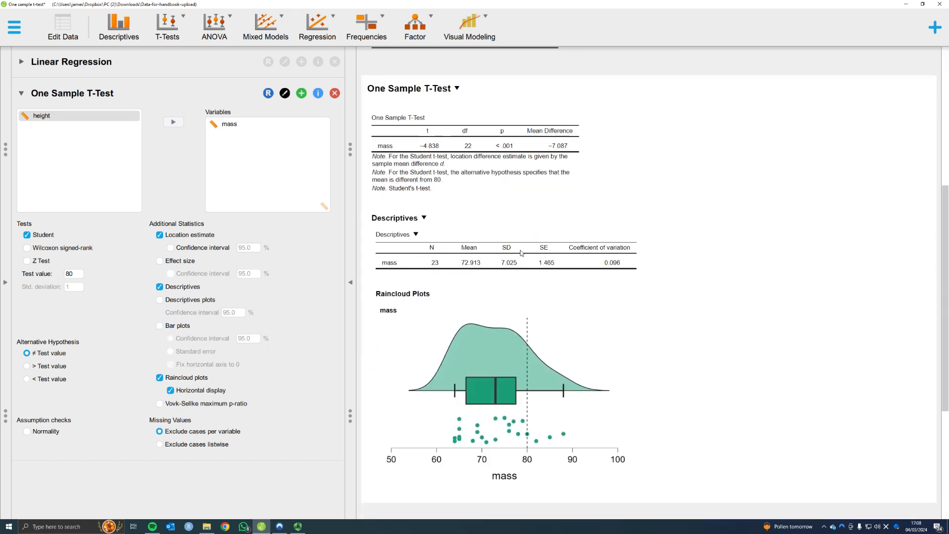
click(27, 249)
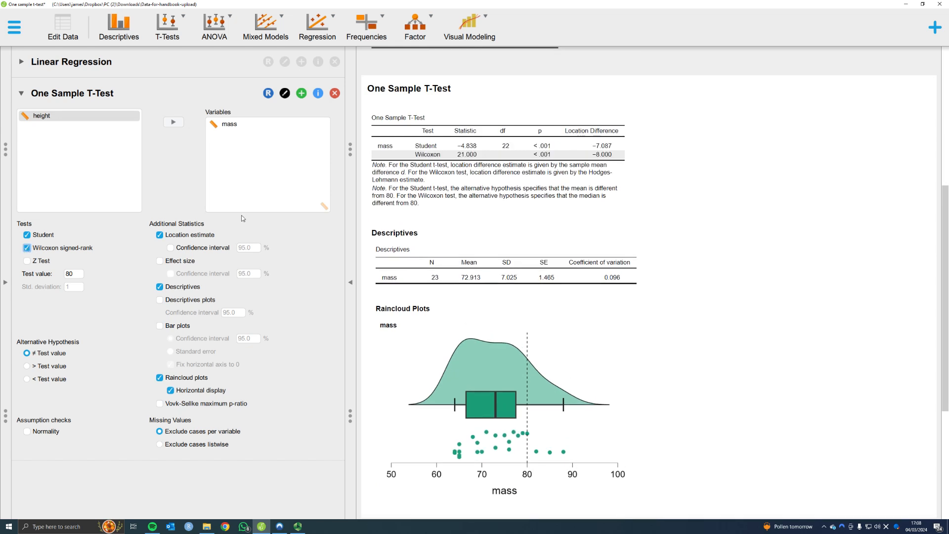